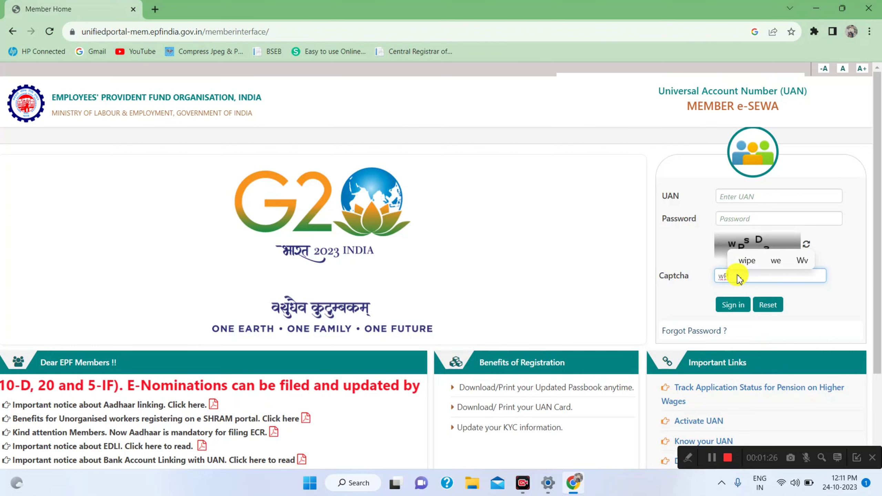
Step: Sign in to e-SEWA with the captcha, the member's UAN and the account password
text(sD)
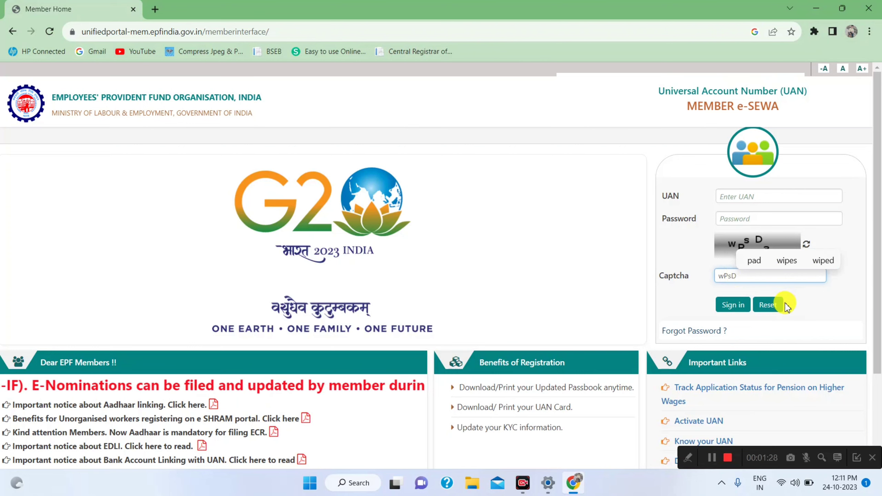
text(3)
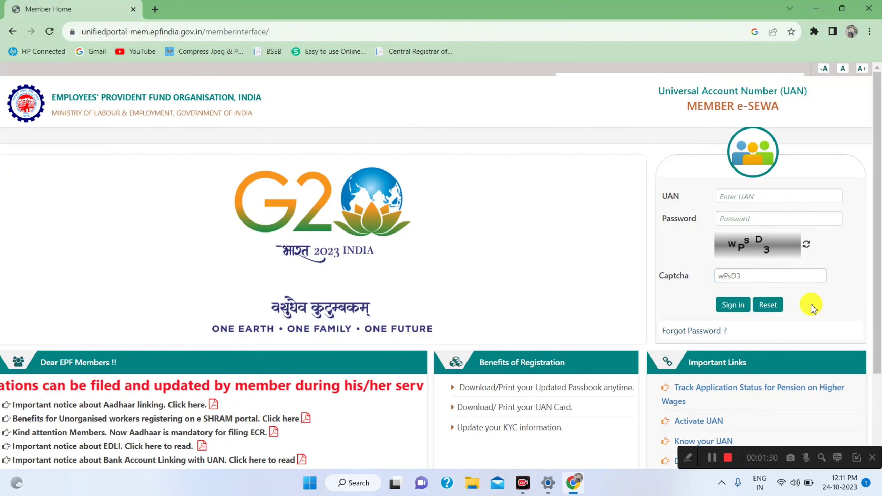
click(756, 195)
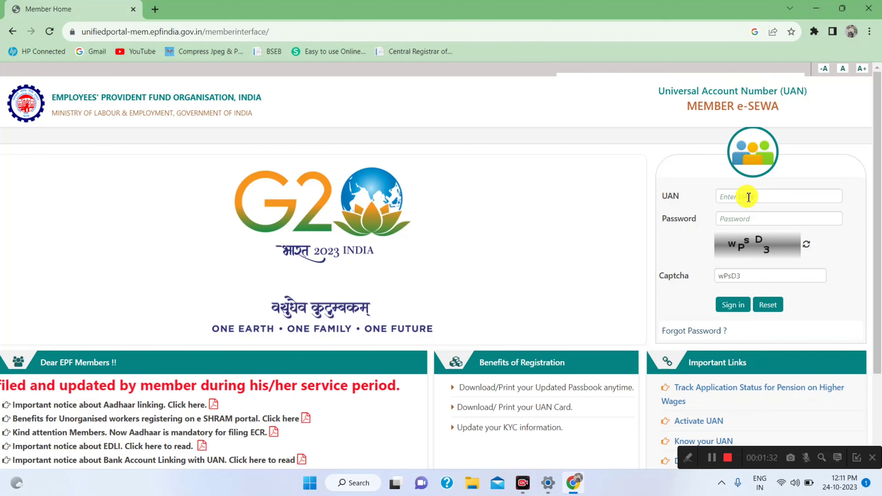
click(747, 196)
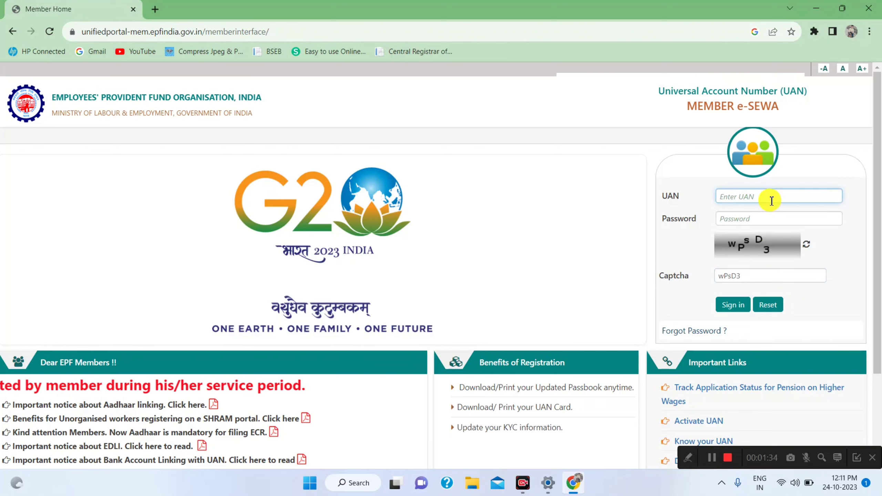
click(736, 219)
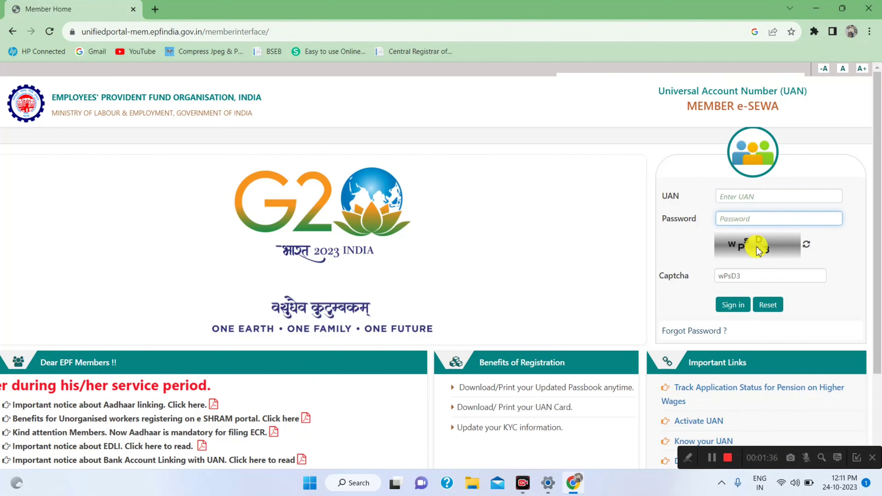
click(735, 305)
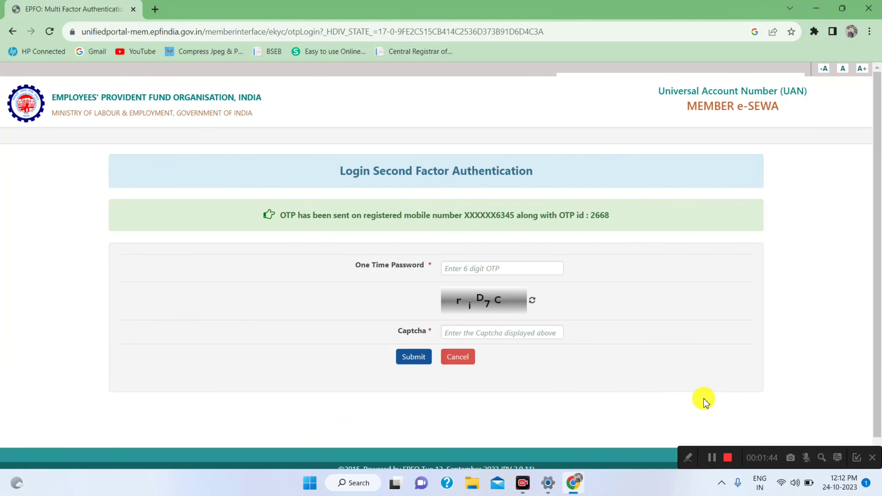
Step: Enter the 6-digit login OTP and the captcha on the second-factor page and submit
click(492, 268)
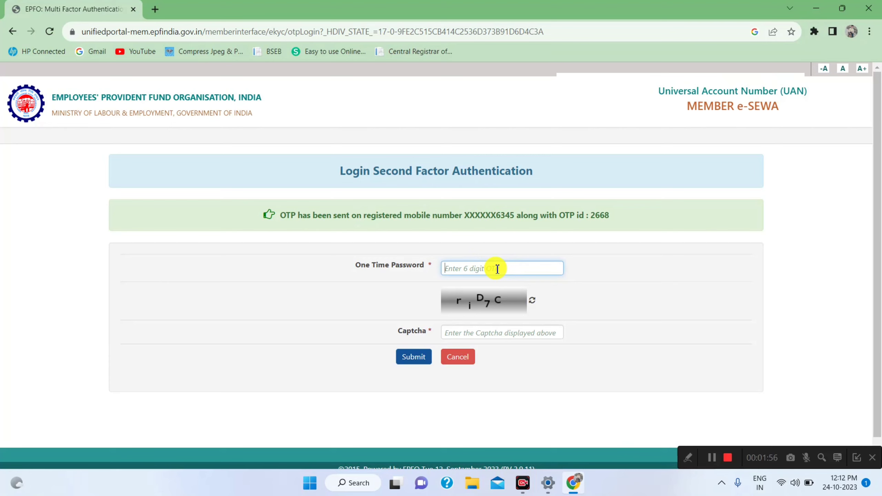
click(483, 334)
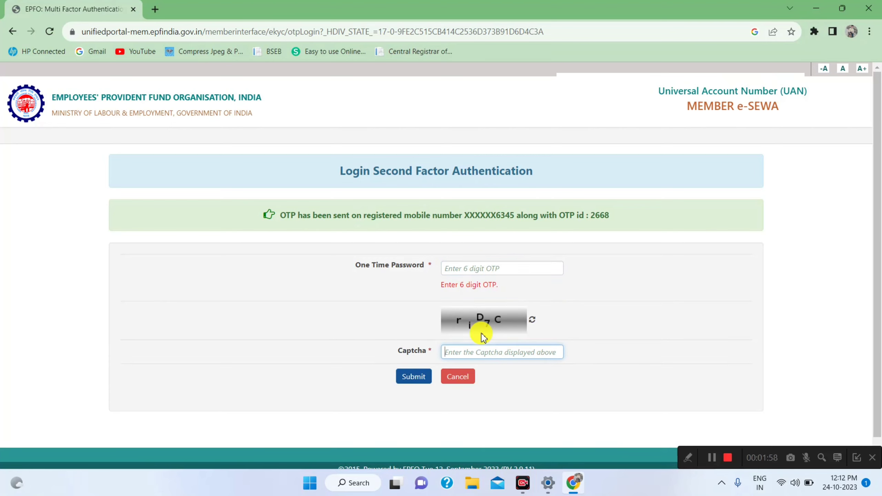
text(r)
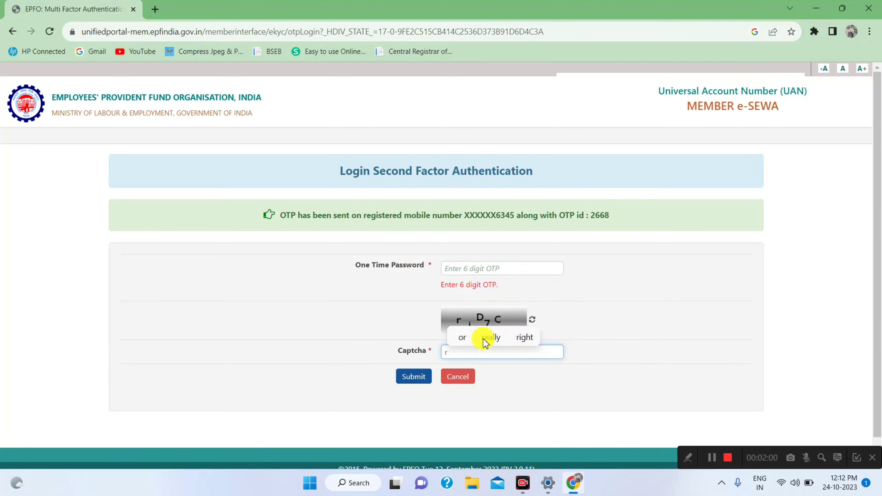
text(iD)
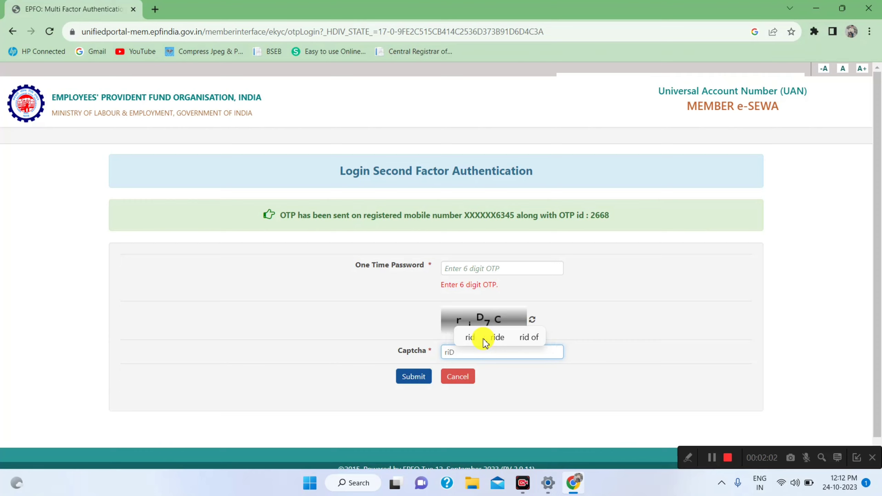
text(7C)
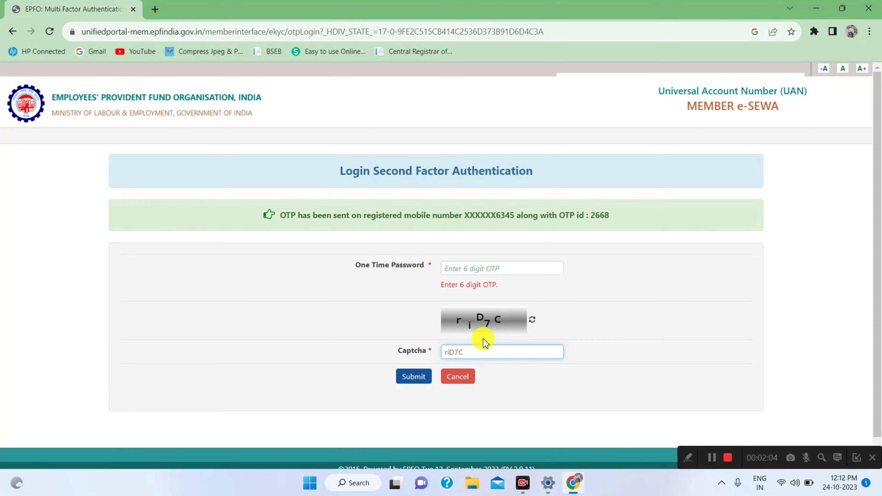
click(471, 268)
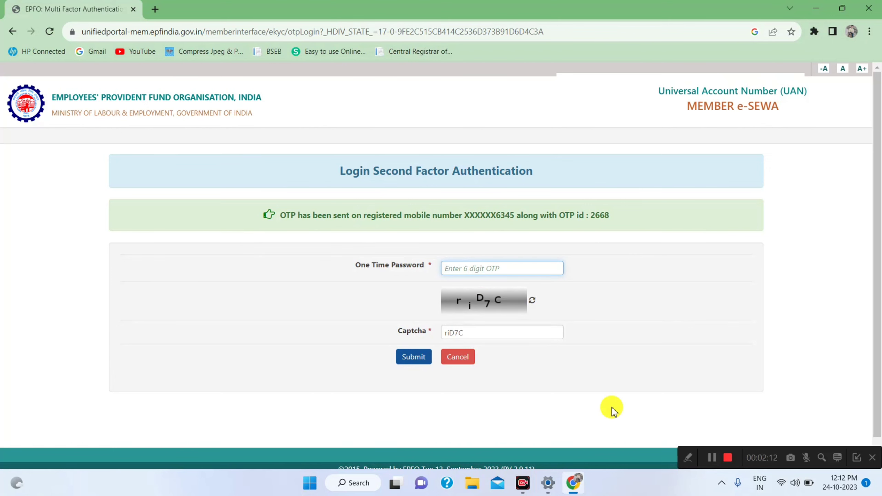
click(711, 457)
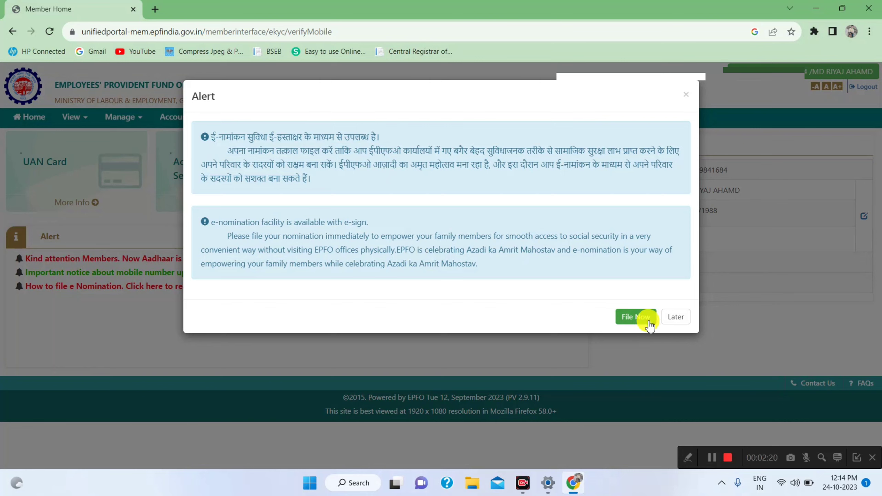
Step: Choose Later on the e-nomination alert to dismiss it
click(676, 319)
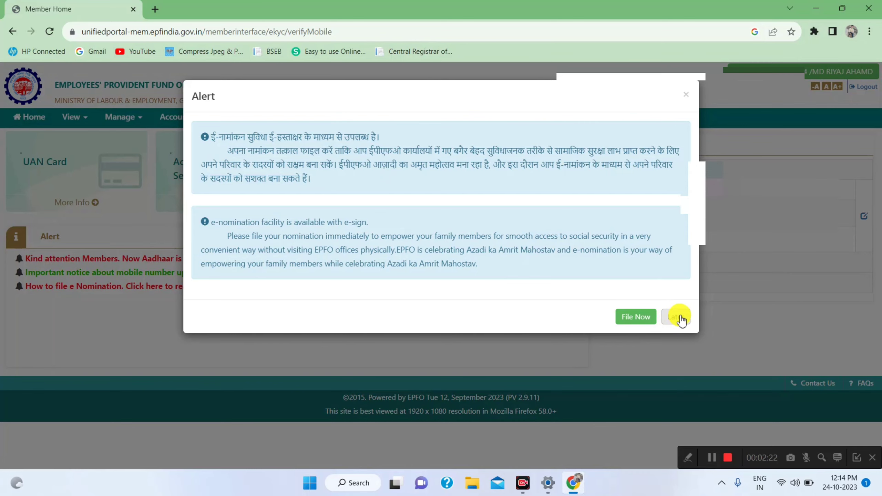
click(677, 317)
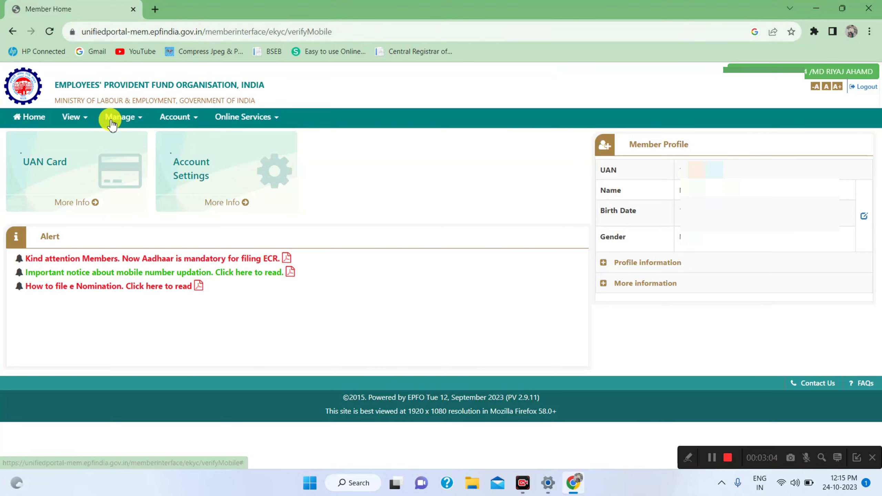
Step: Open the Member Passbook login page from the View menu
click(87, 120)
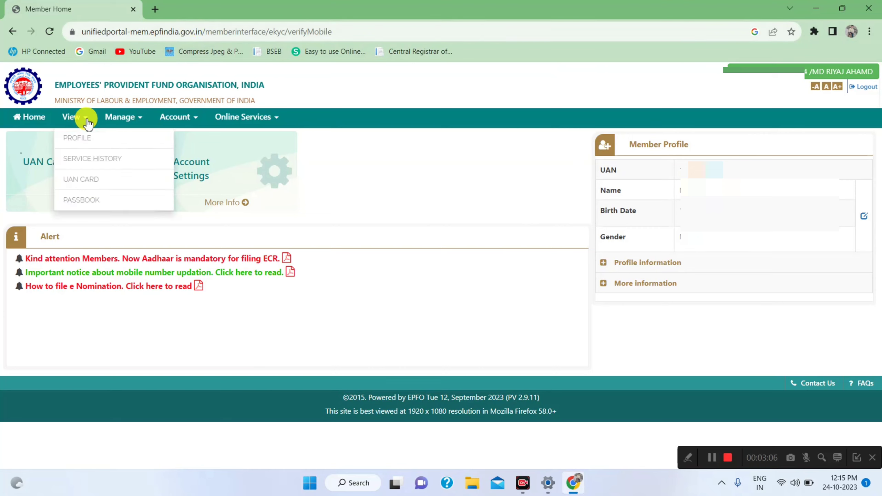
click(80, 203)
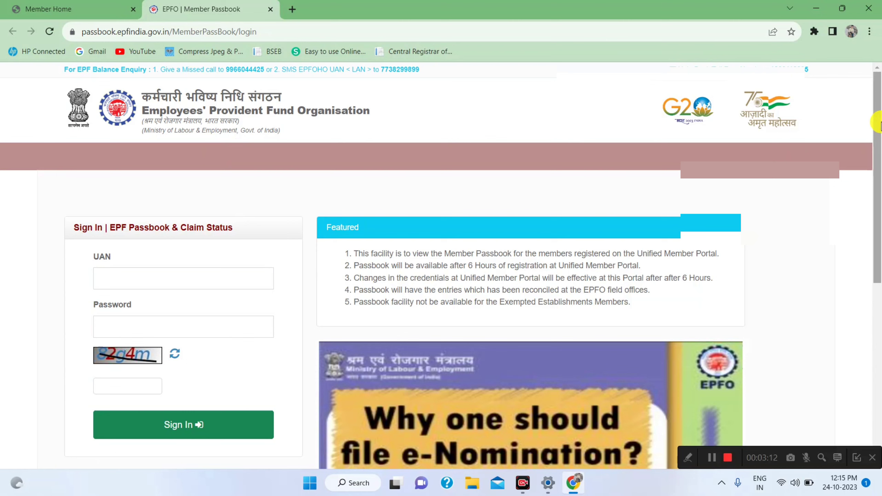
scroll(544, 195, down, 2)
Step: Sign in to the passbook portal with UAN, password and captcha
click(151, 190)
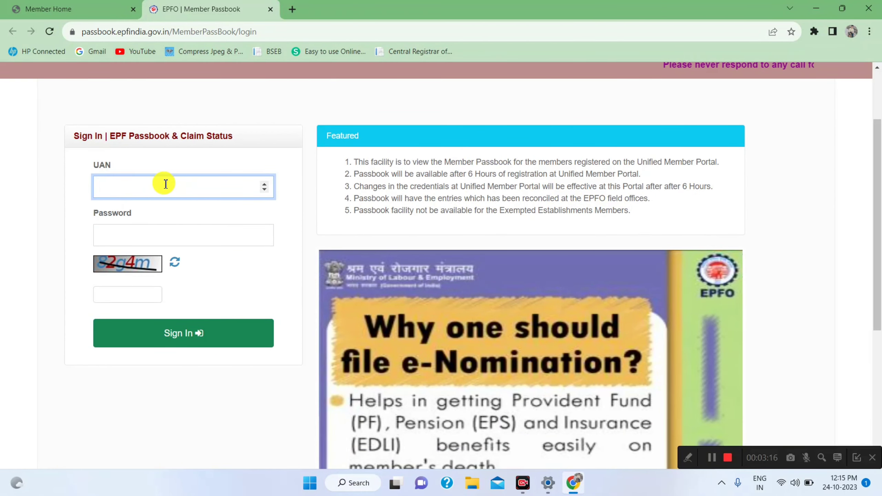
click(135, 232)
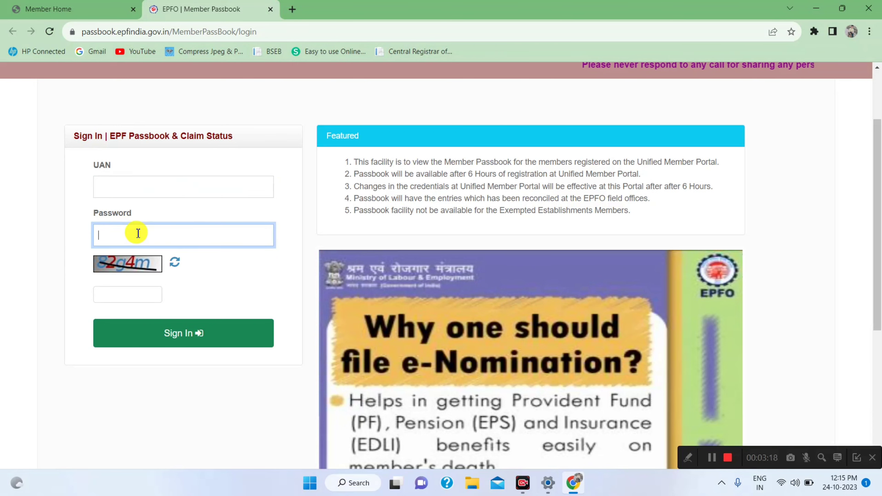
click(134, 297)
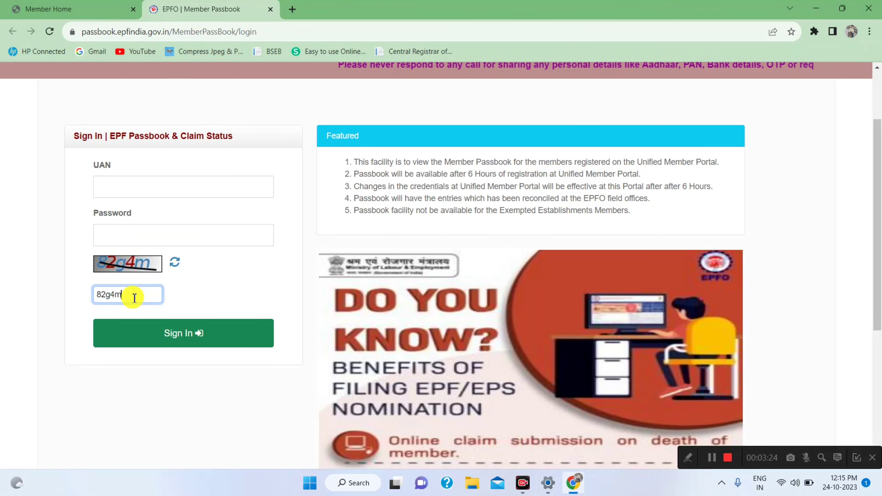
click(134, 185)
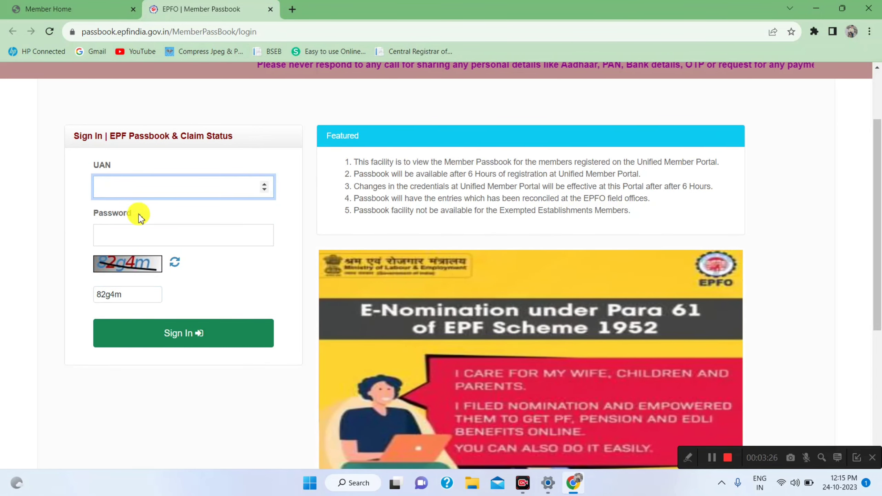
click(136, 232)
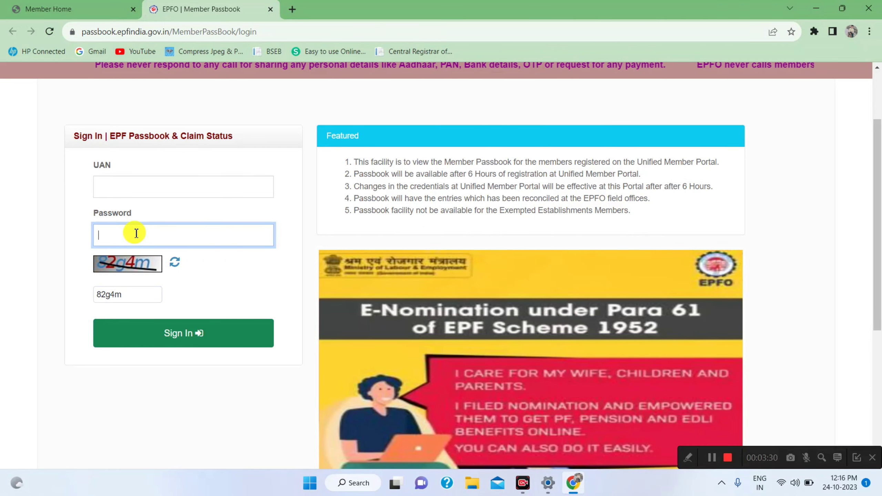
click(115, 187)
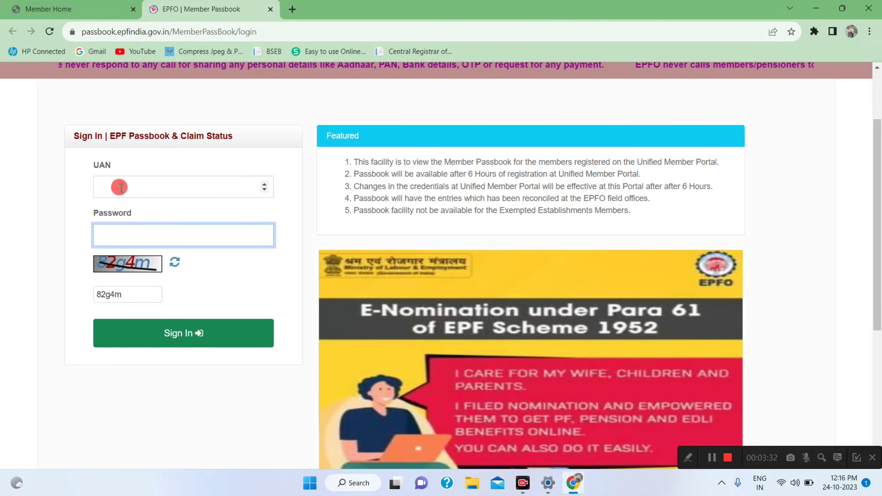
click(119, 227)
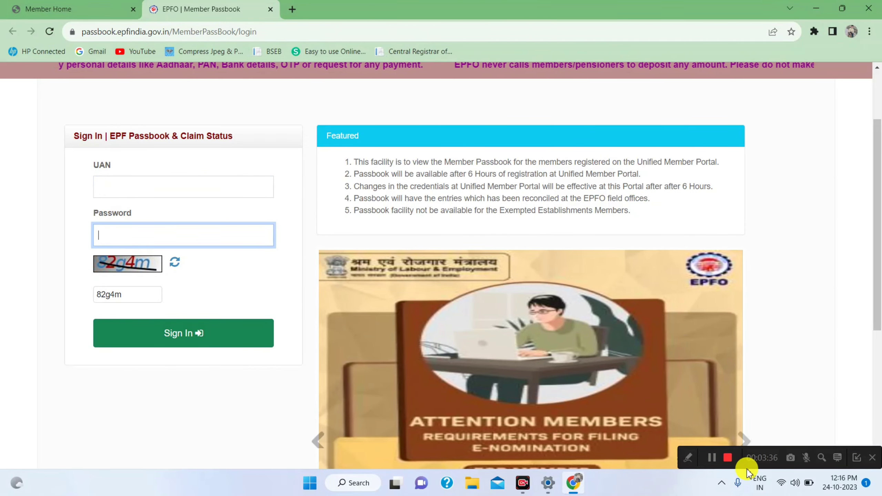
click(712, 458)
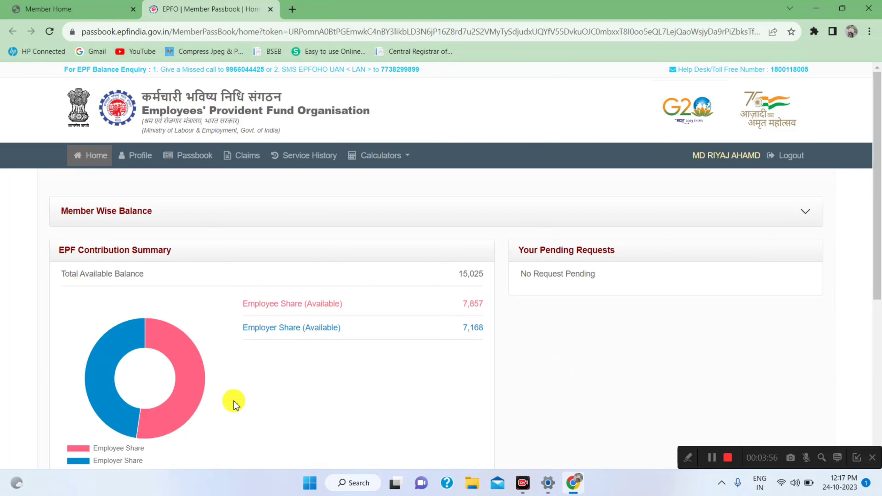
mouse_move(192, 382)
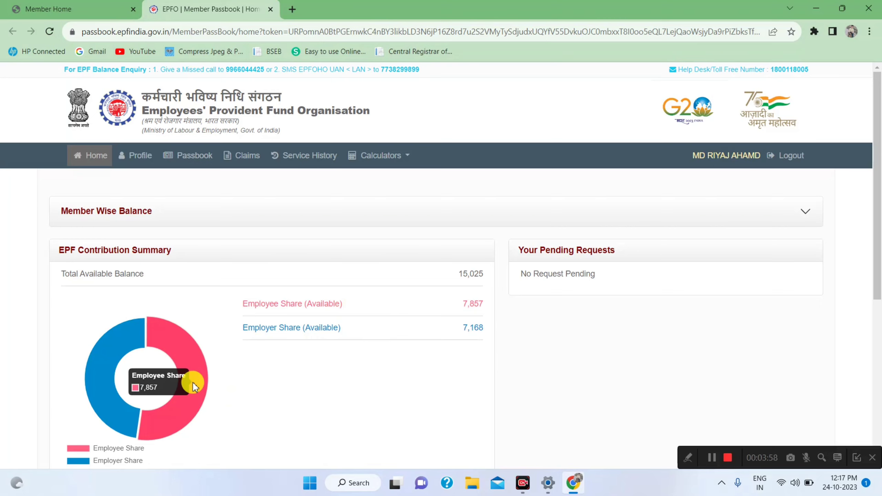
mouse_move(102, 377)
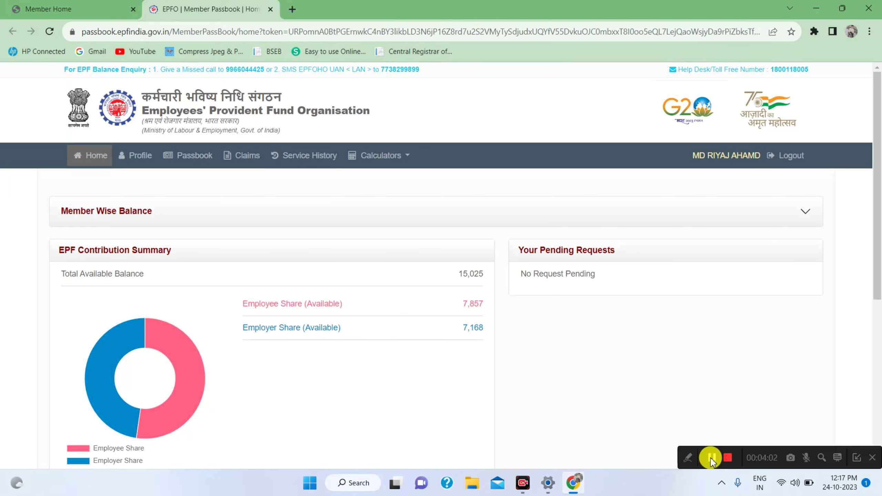
scroll(713, 457, down, 1)
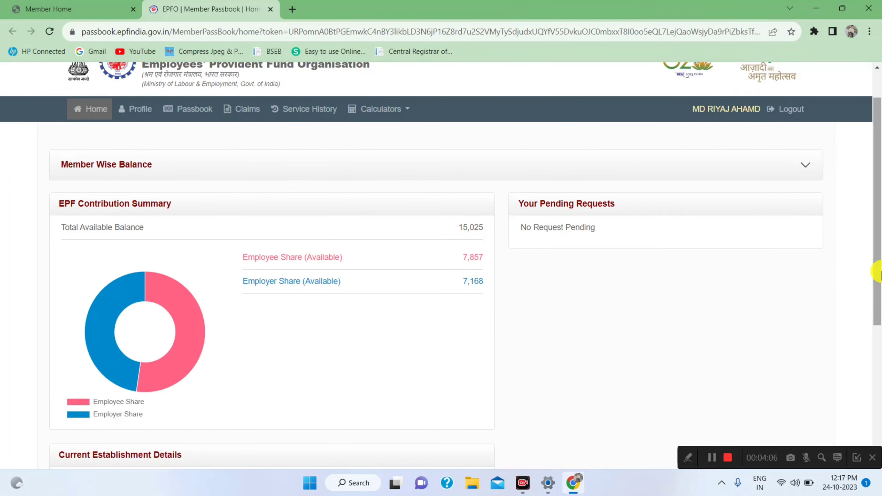
scroll(876, 272, up, 1)
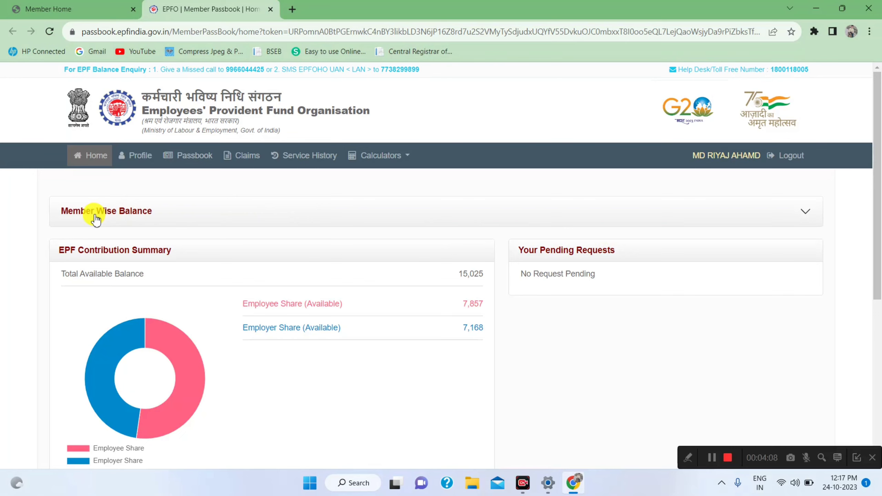
click(806, 212)
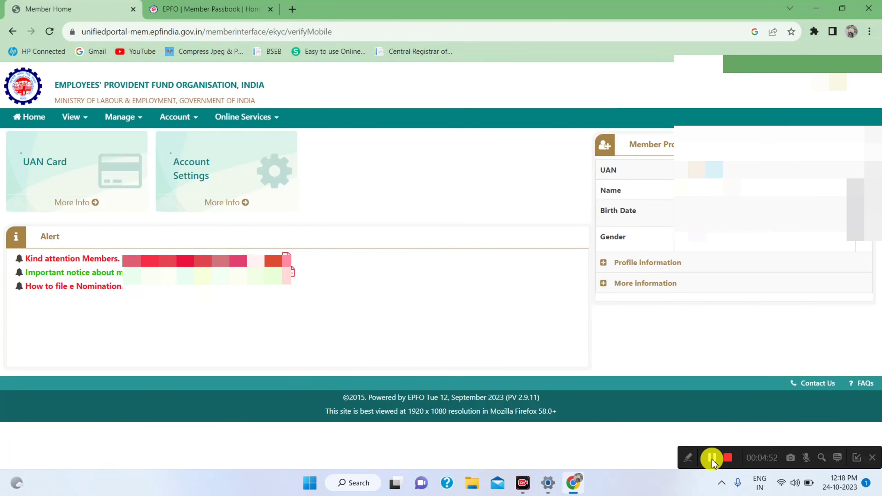
Step: Open Claim (Form-31,19,10C&10D) from the Online Services menu
click(276, 119)
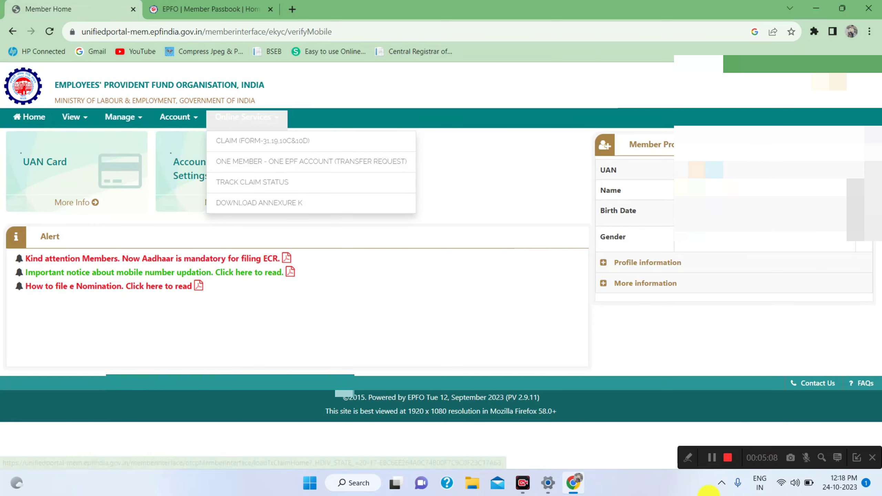
click(712, 458)
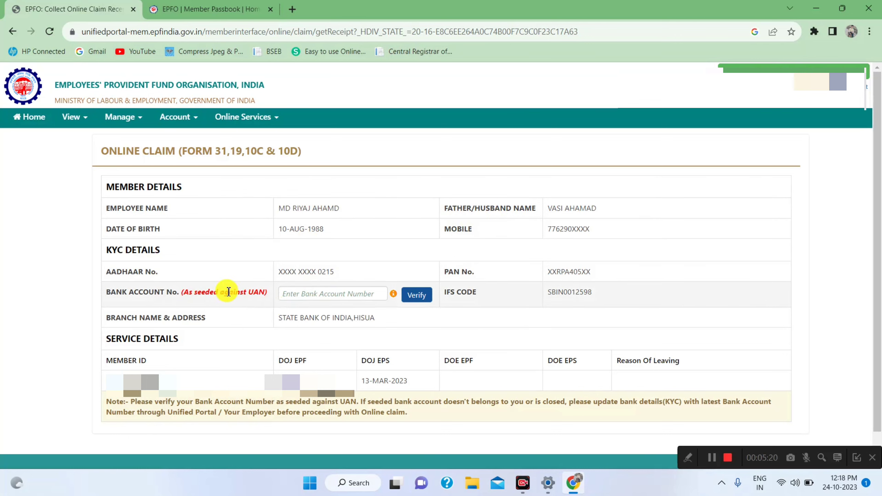
Step: Enter the UAN-seeded bank account number and verify it
click(298, 294)
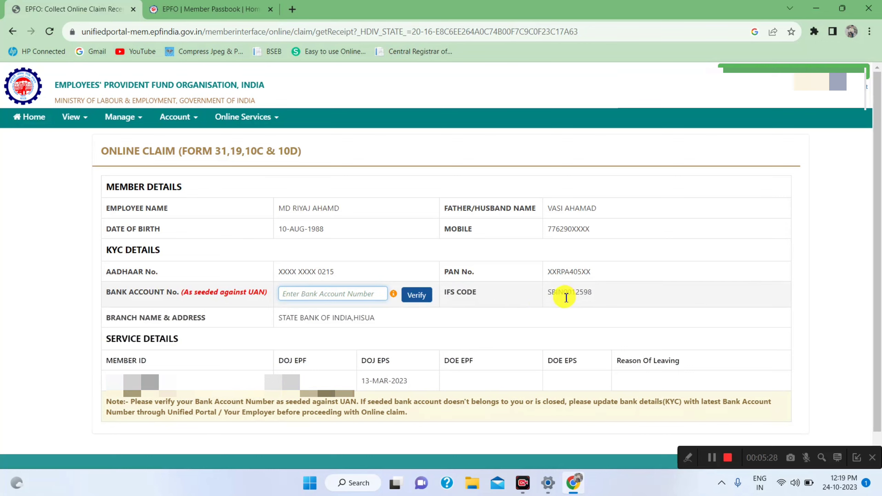
click(333, 296)
click(421, 296)
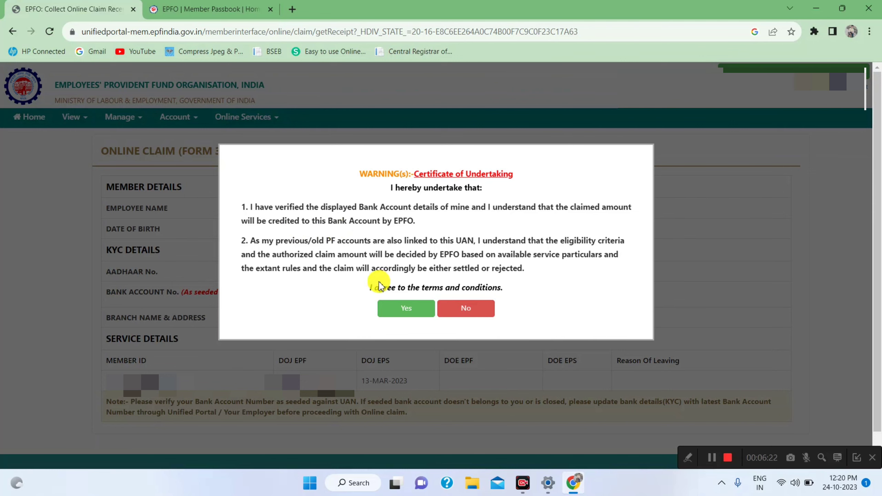
Step: Accept the Certificate of Undertaking and proceed for the online claim
click(399, 309)
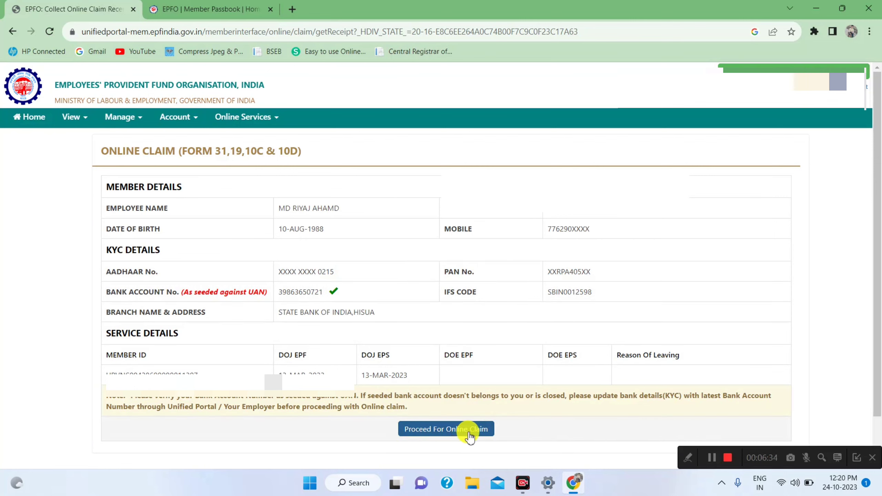
click(457, 431)
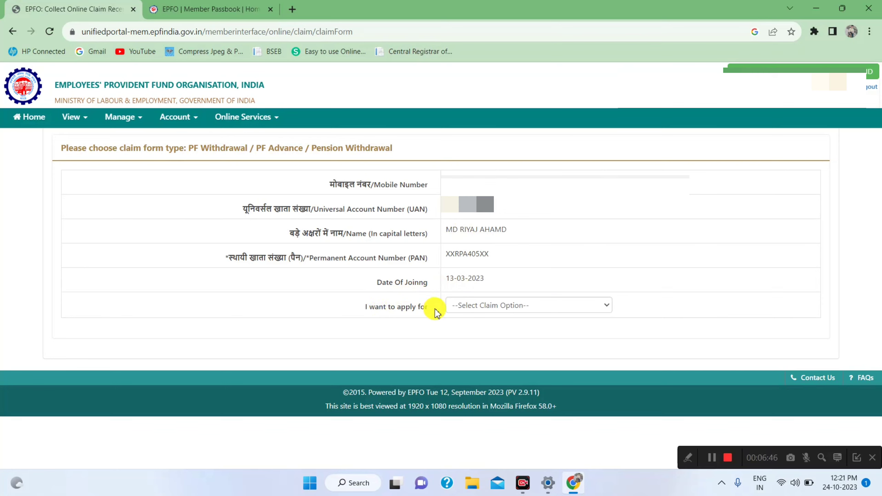
Step: Select PF ADVANCE (FORM-31) as the claim type to apply for
click(522, 311)
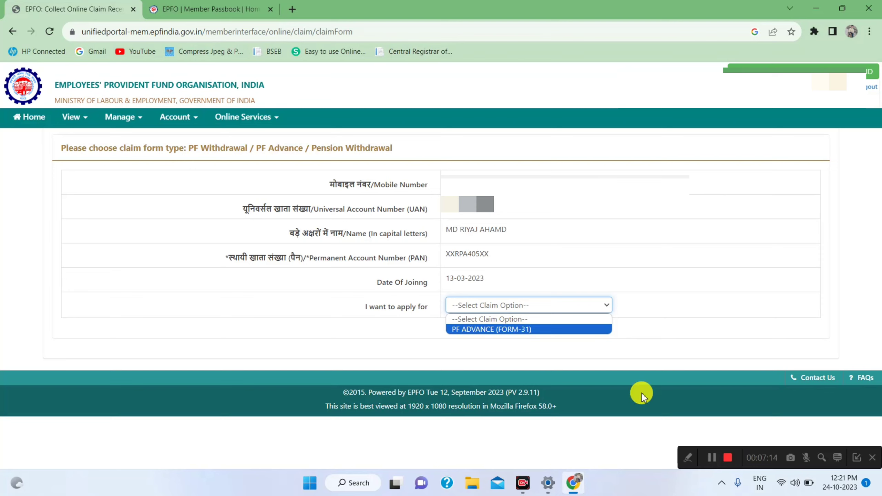
click(712, 460)
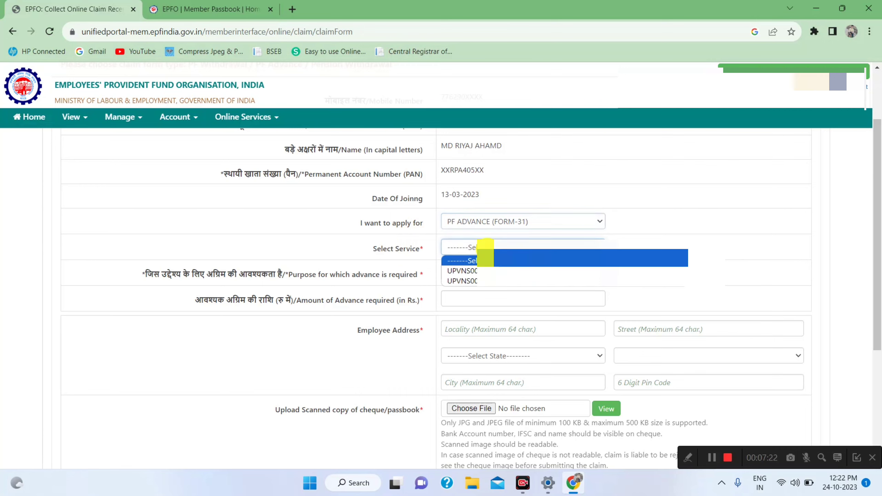
Step: Choose the UPVNS establishment entry under Select Service for the Form-31 claim
click(485, 248)
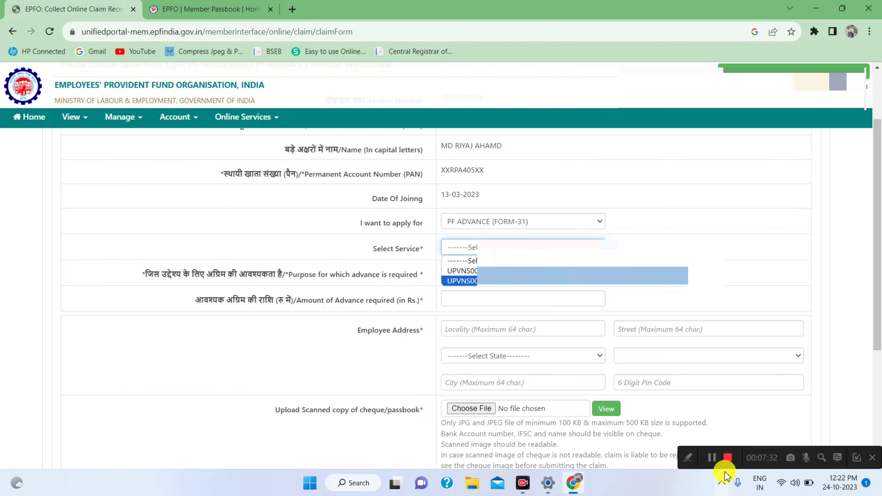
key(Return)
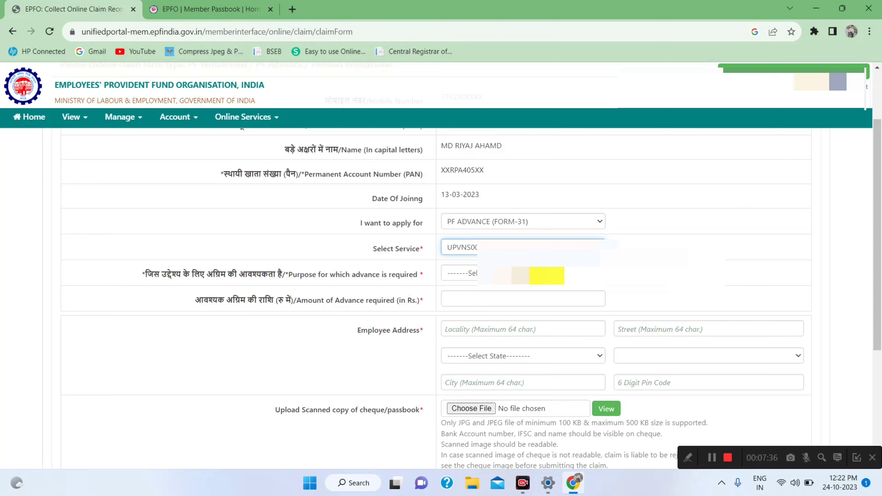
click(564, 275)
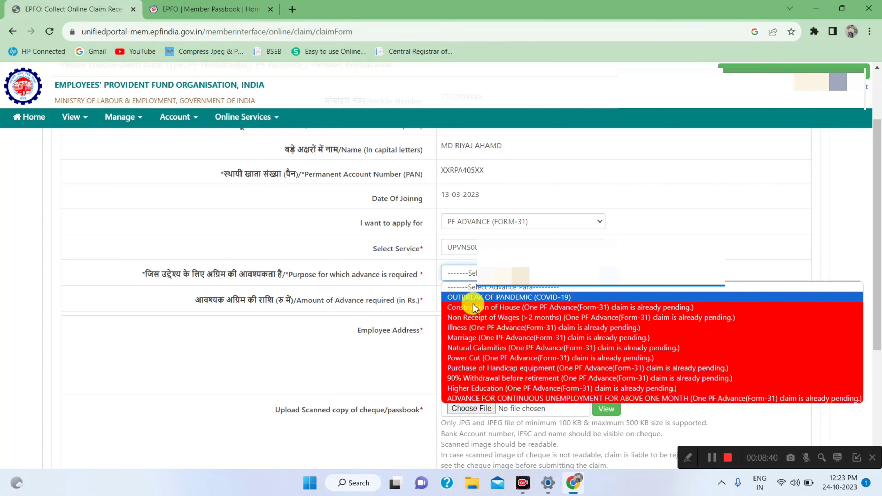
Step: Set purpose to OUTBREAK OF PANDEMIC (COVID-19) and advance amount to 5600
click(527, 297)
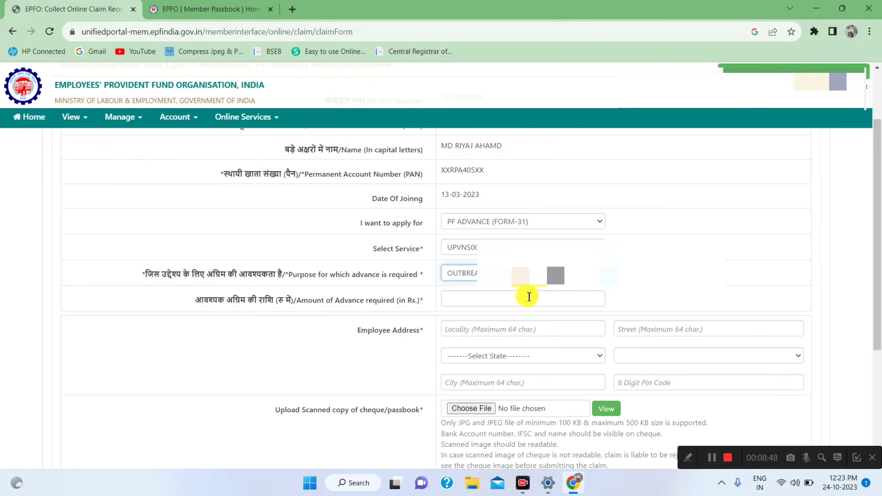
click(514, 300)
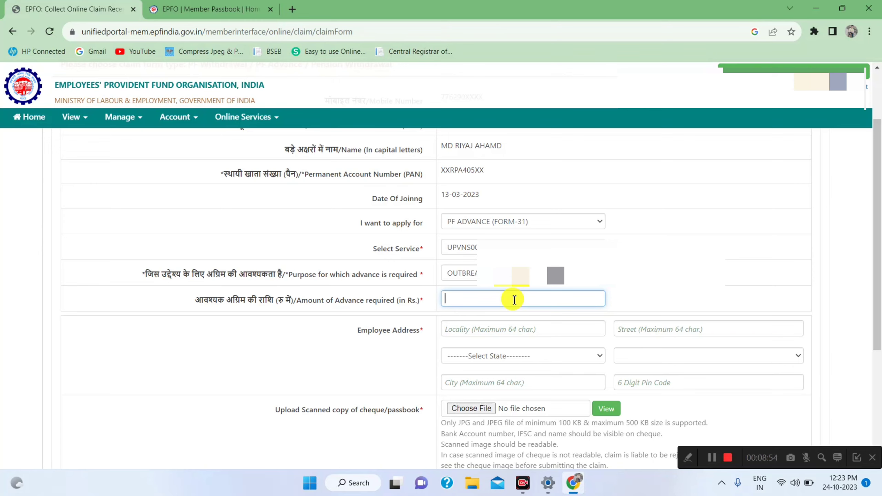
text(56000)
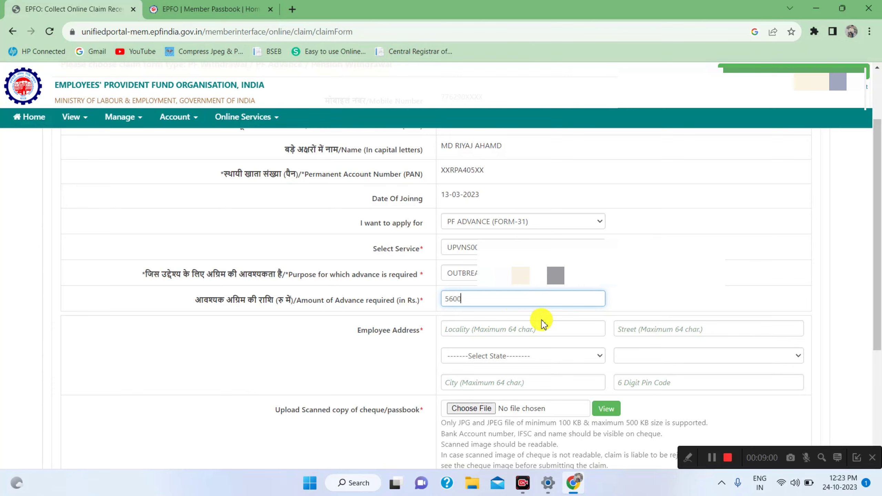
click(453, 335)
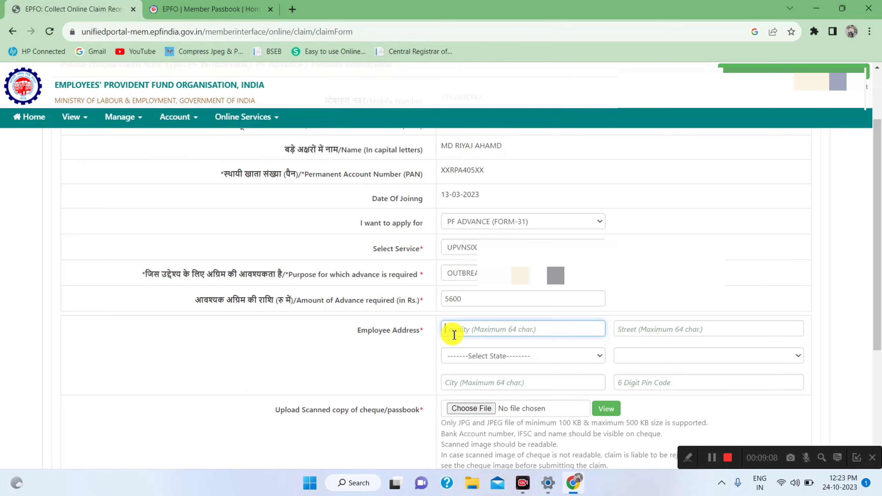
Step: Set the employee address state to BIHAR and the district to NAWADA
text(ch)
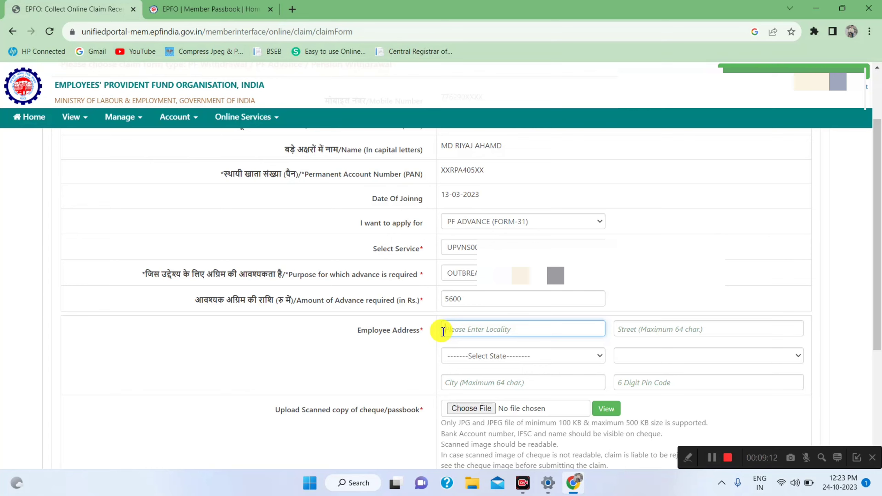
text(chh)
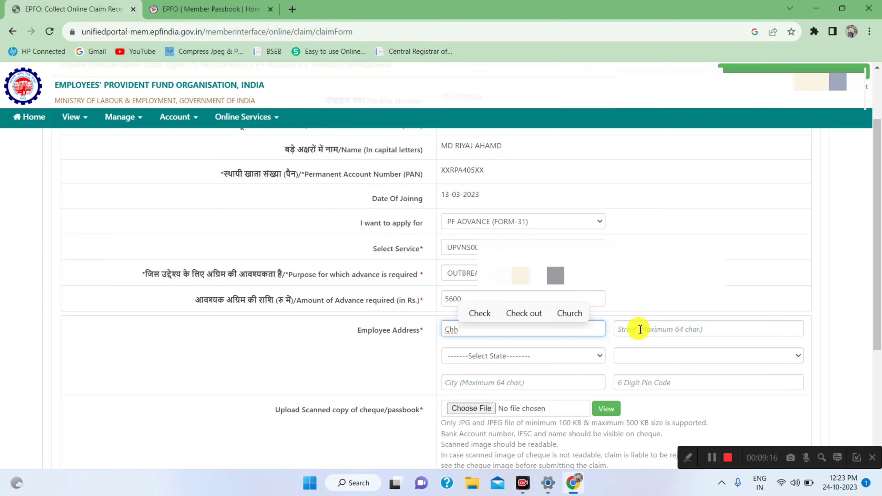
click(527, 356)
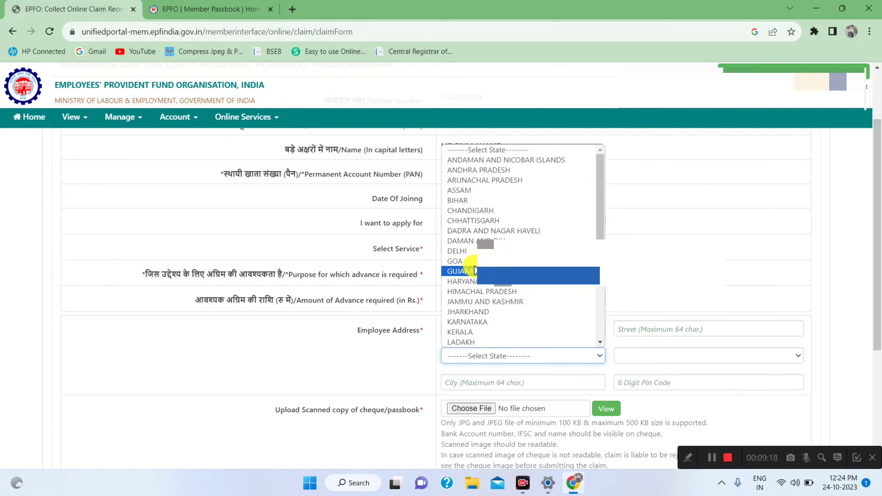
click(465, 200)
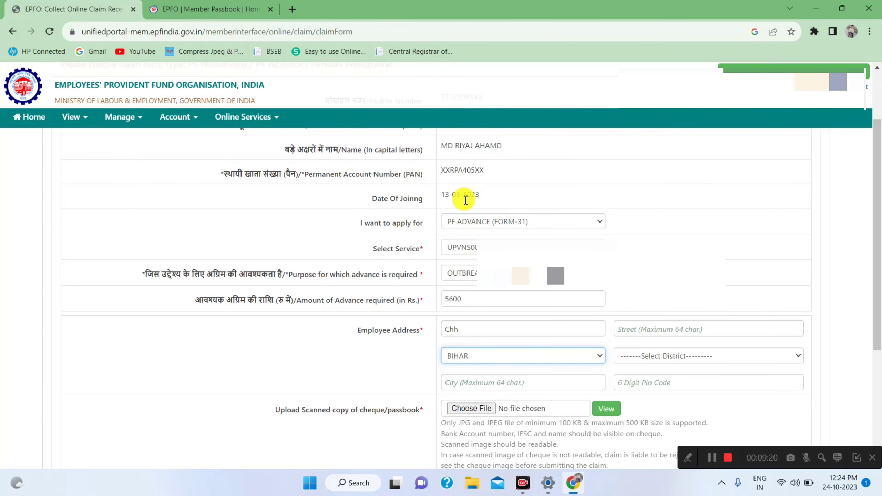
click(680, 357)
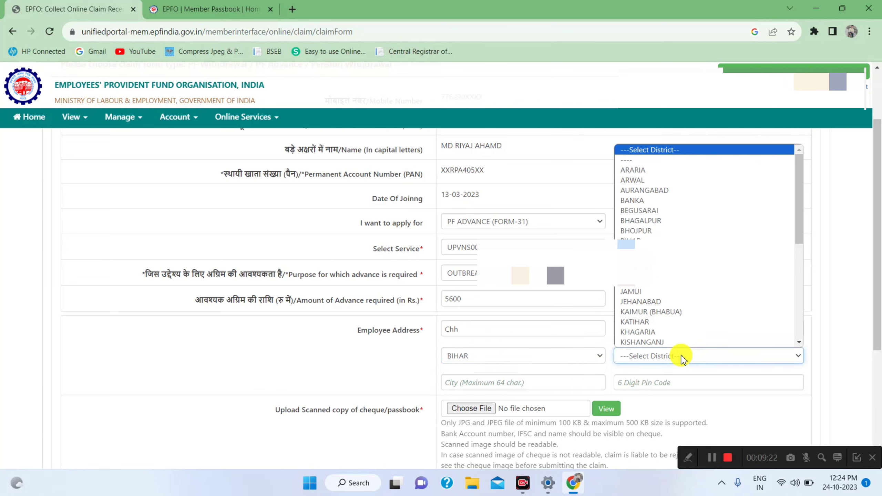
key(n)
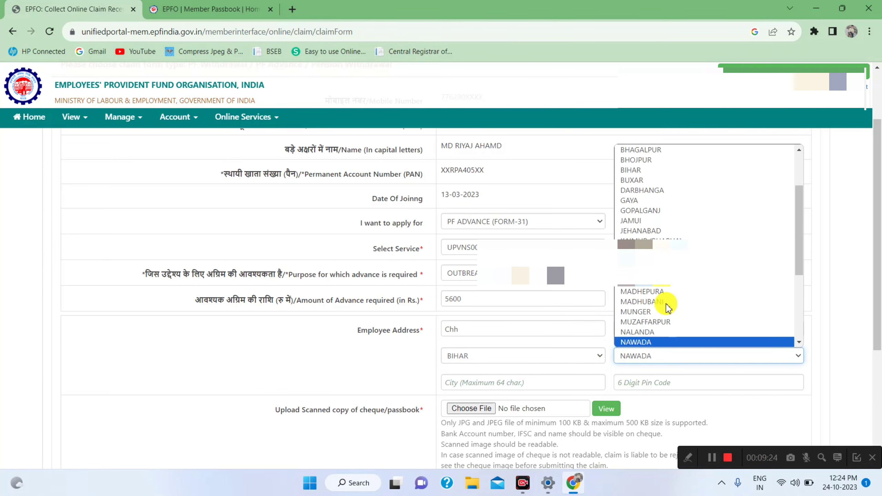
key(Down)
key(Return)
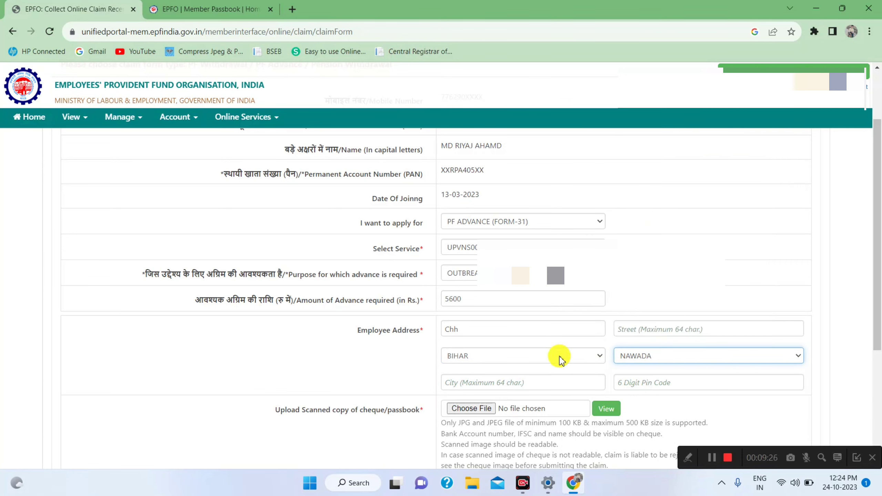
Step: Enter city Nawada and pin code 805103 in the employee address
click(496, 383)
text(n)
key(BackSpace)
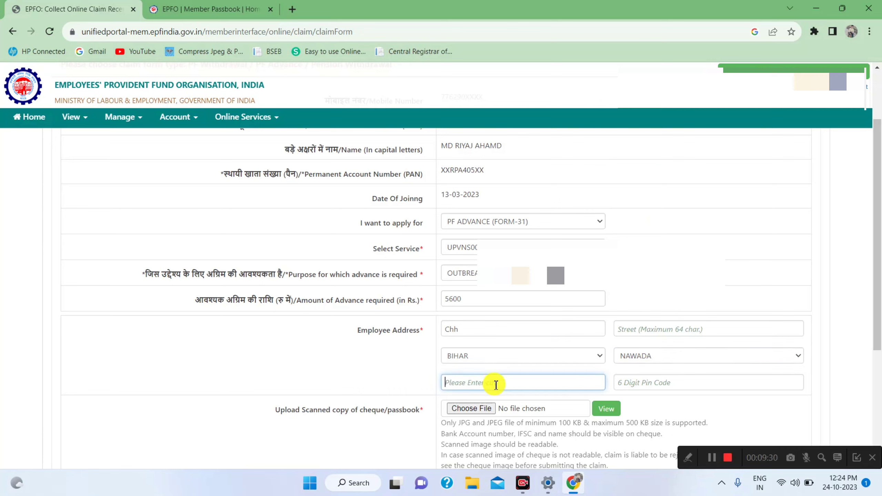
text(Nawada)
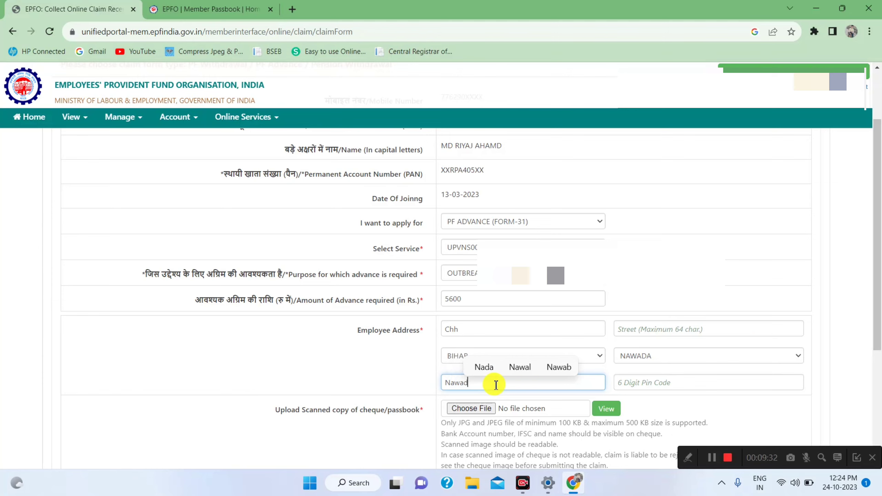
click(645, 382)
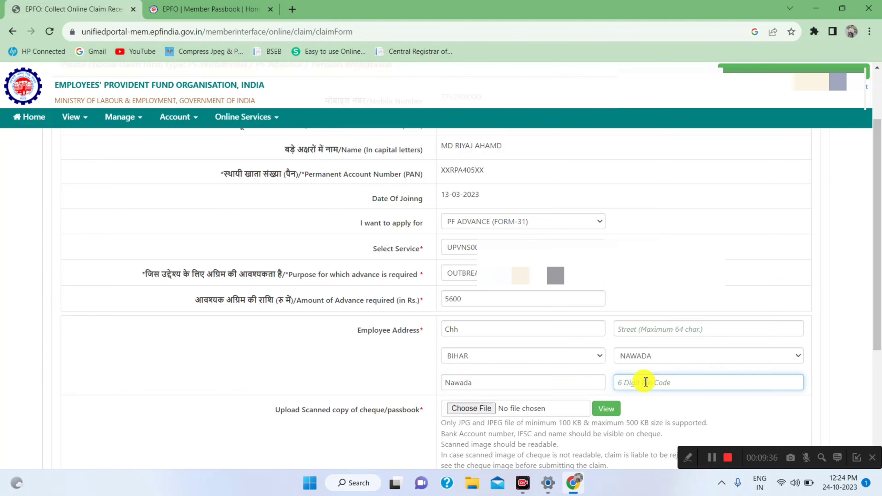
text(805103)
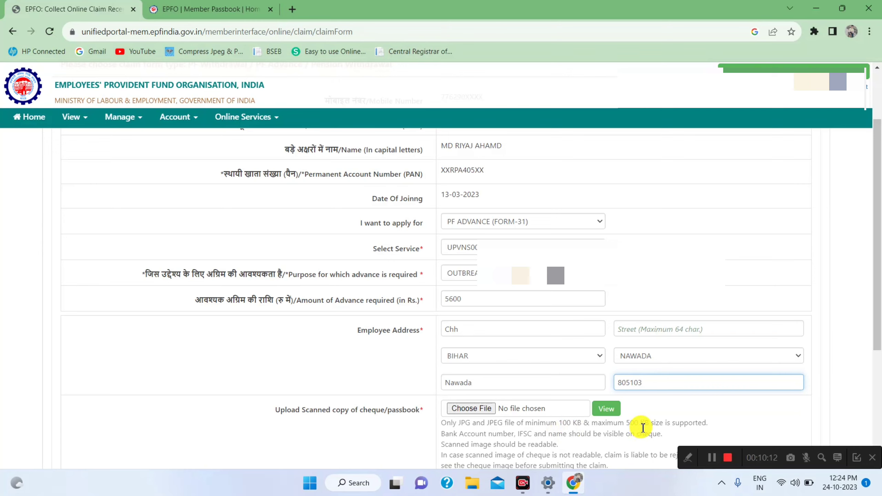
Step: Attach the scanned passbook JPG as the cheque/passbook upload
click(479, 411)
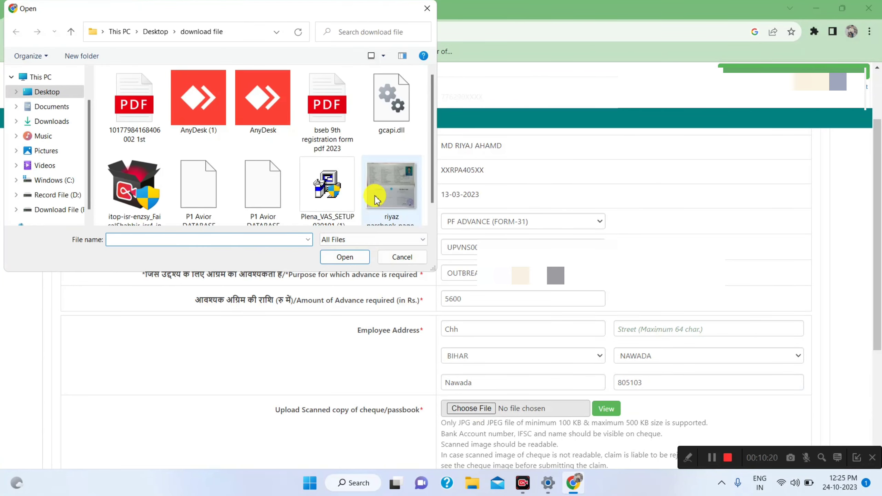
click(379, 193)
click(357, 263)
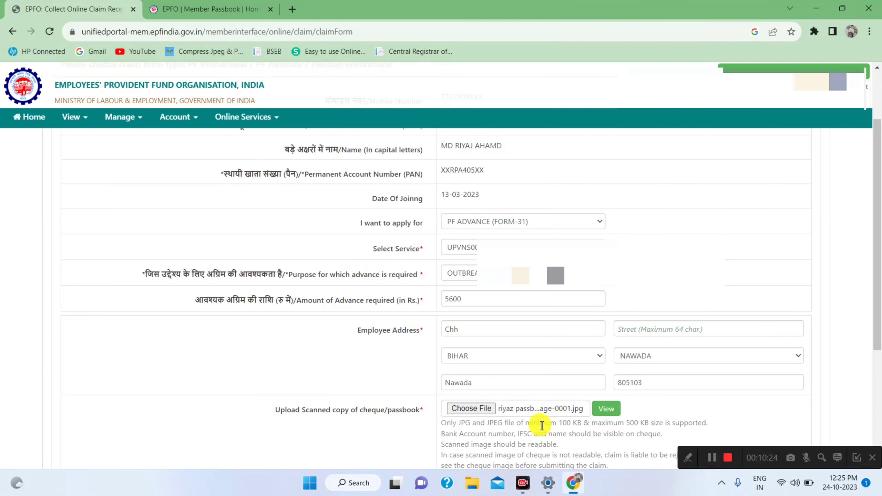
Step: Fill in both employee address lines, the address and the street
click(507, 328)
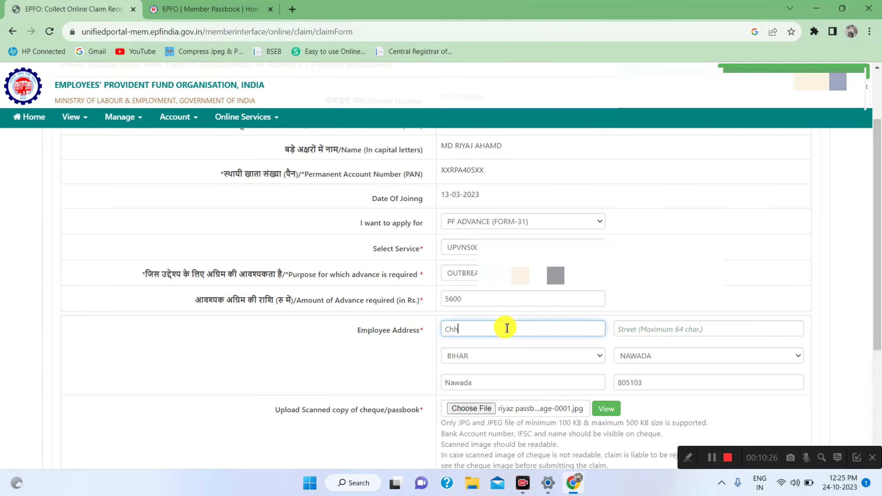
click(663, 328)
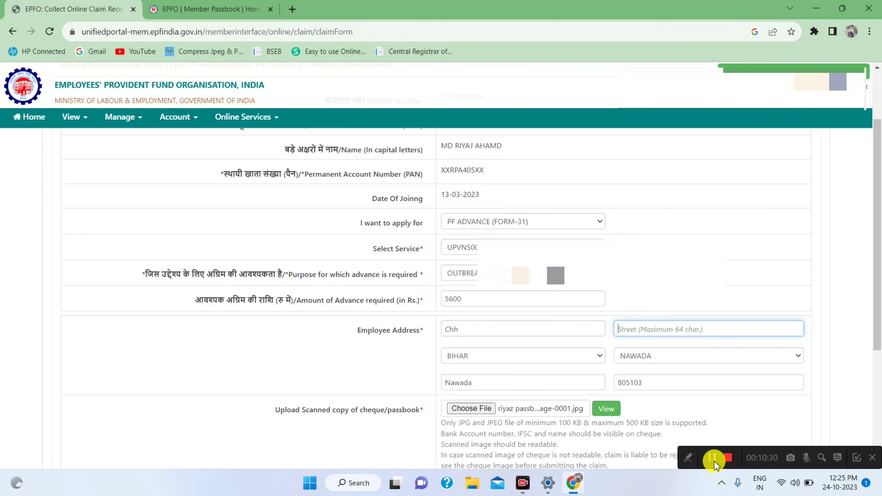
click(711, 457)
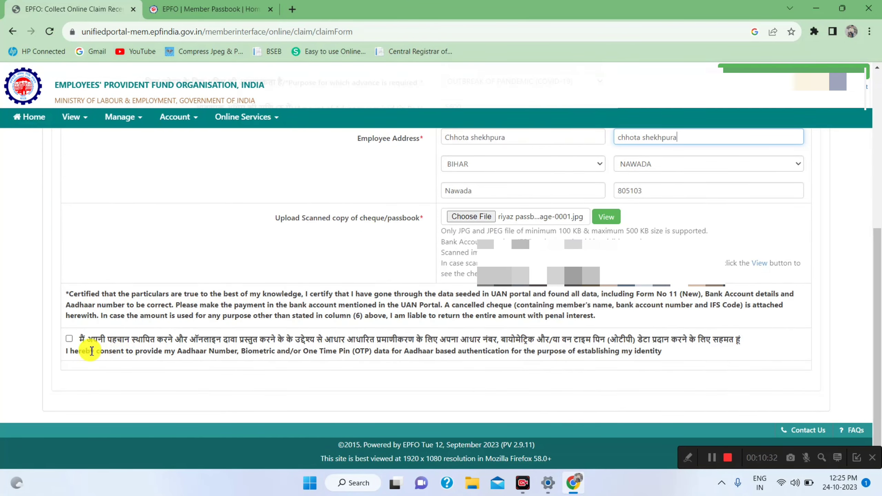
Step: Tick the Aadhaar authentication consent, then preview the uploaded cheque image and close it
click(70, 338)
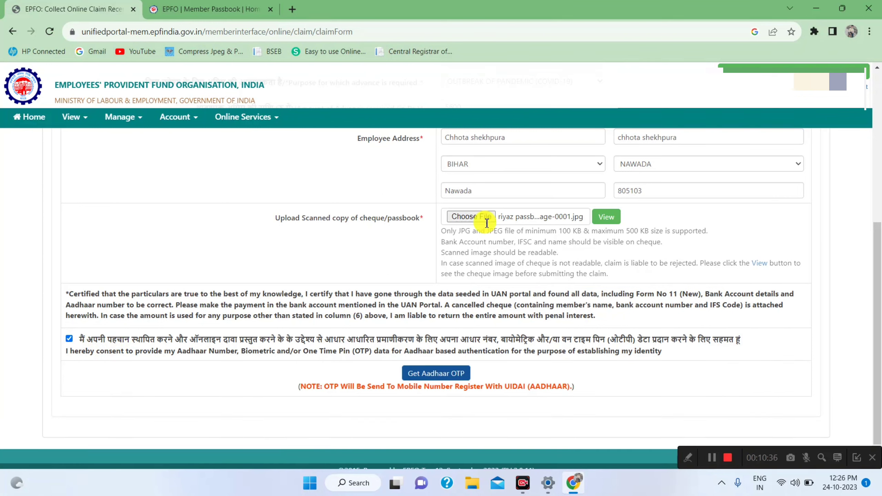
click(600, 218)
click(601, 218)
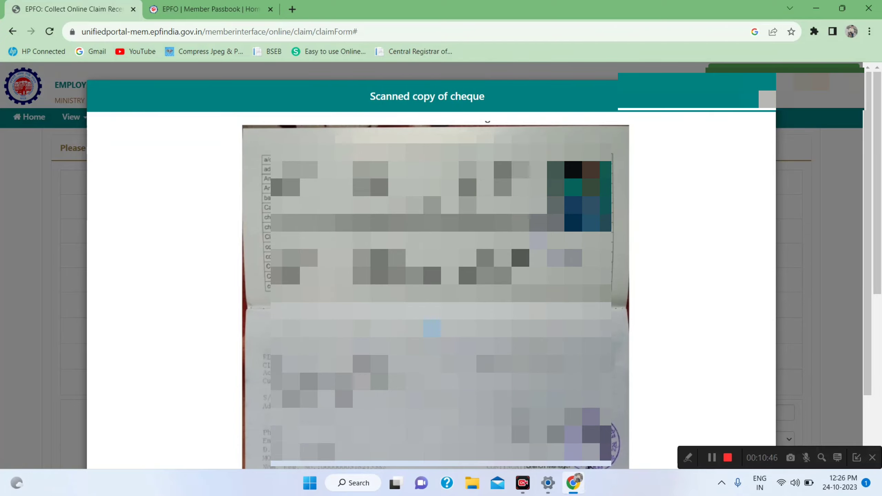
click(767, 98)
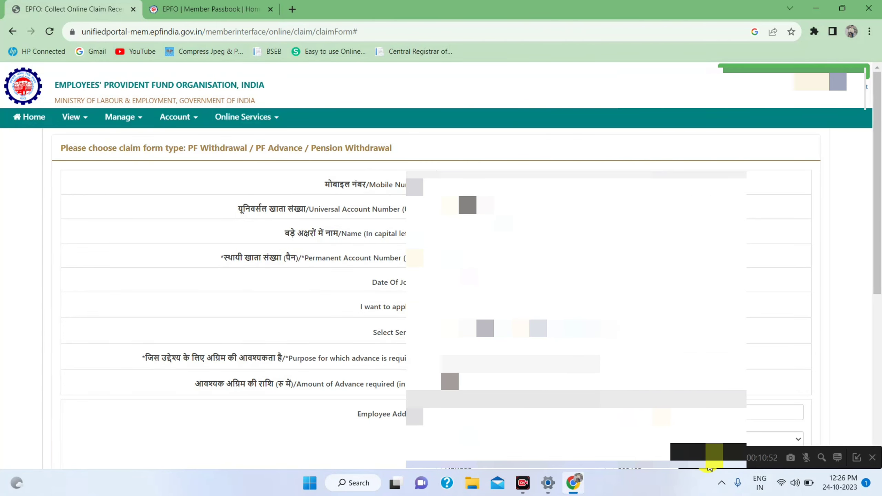
Step: Validate the Aadhaar OTP and submit the PF Advance Form-31 claim
scroll(713, 458, down, 8)
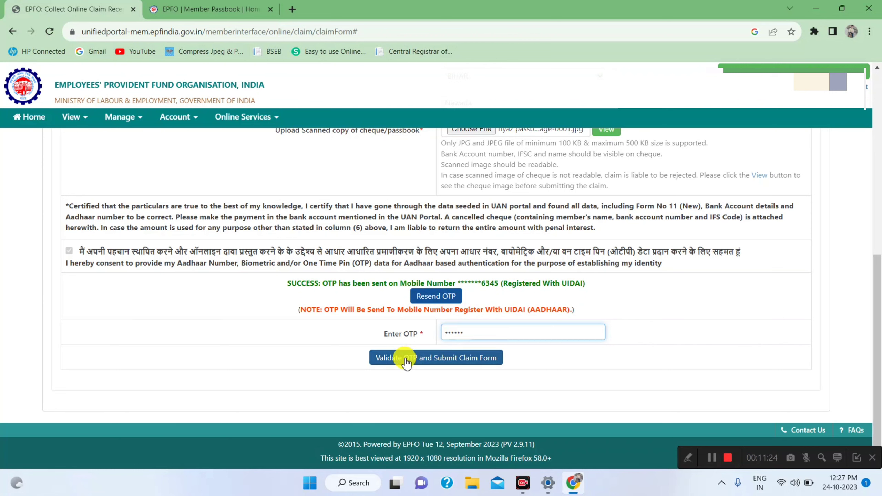
click(453, 360)
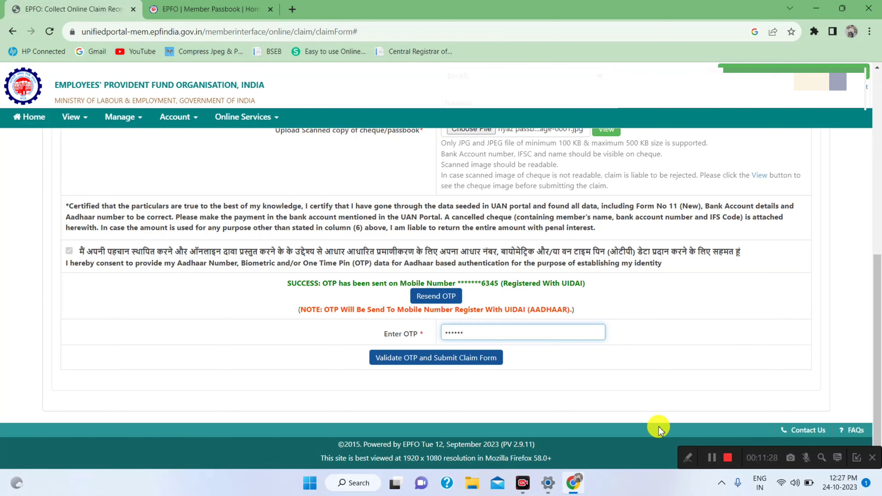
click(714, 458)
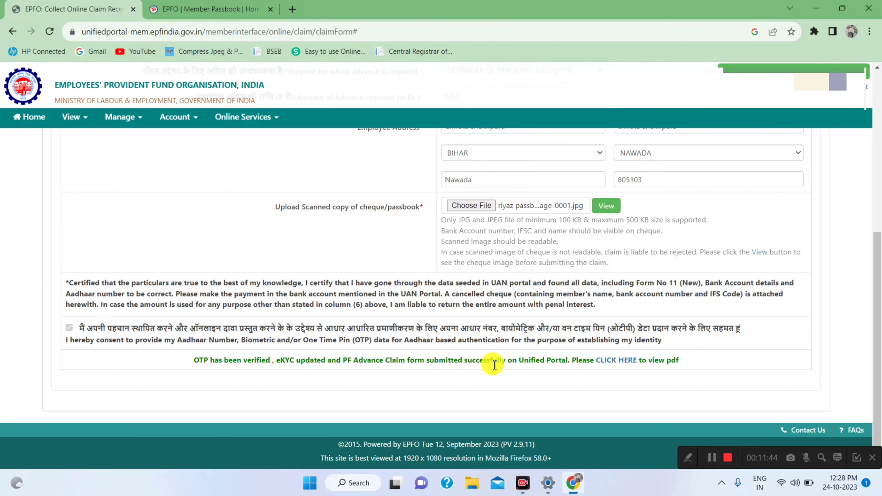
Step: View the submitted claim's PDF, then close it and return to Member Home
click(614, 361)
click(613, 361)
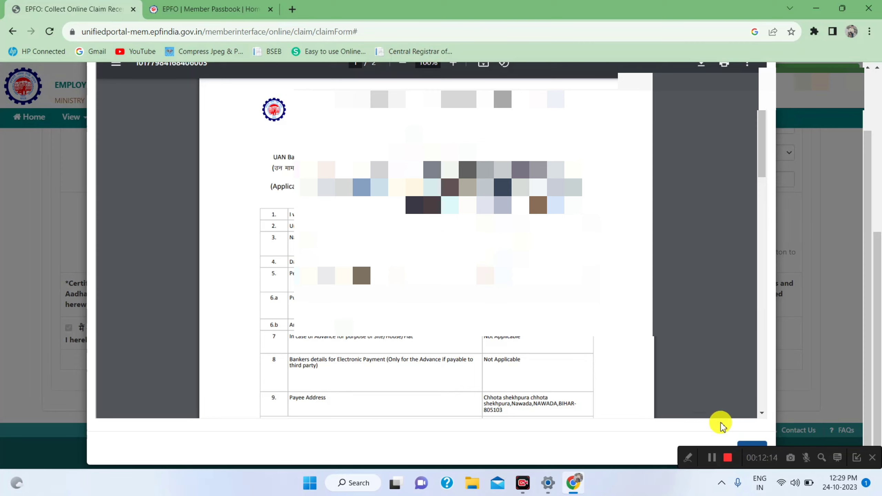
click(714, 451)
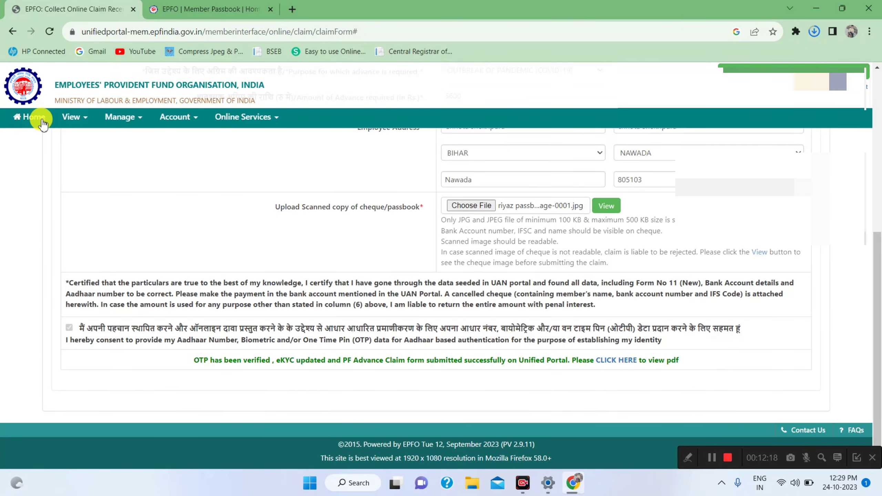
click(708, 458)
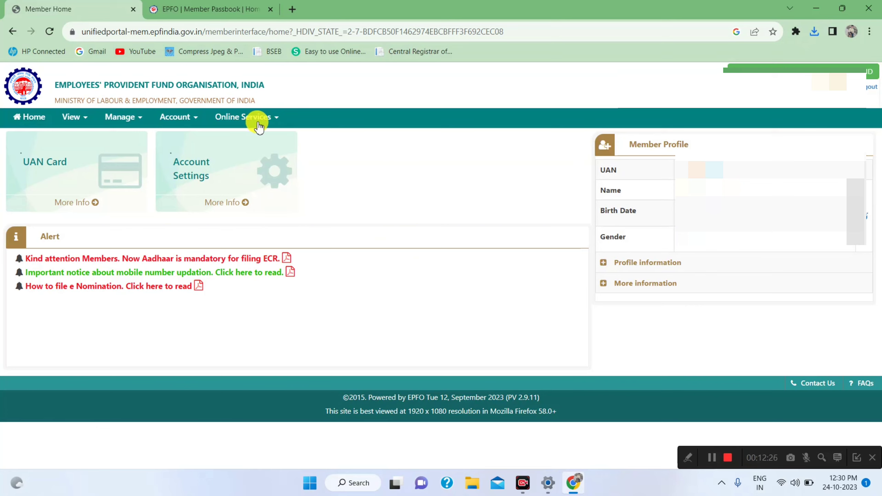
Step: Open Online Services and go to Track Claim Status
click(280, 122)
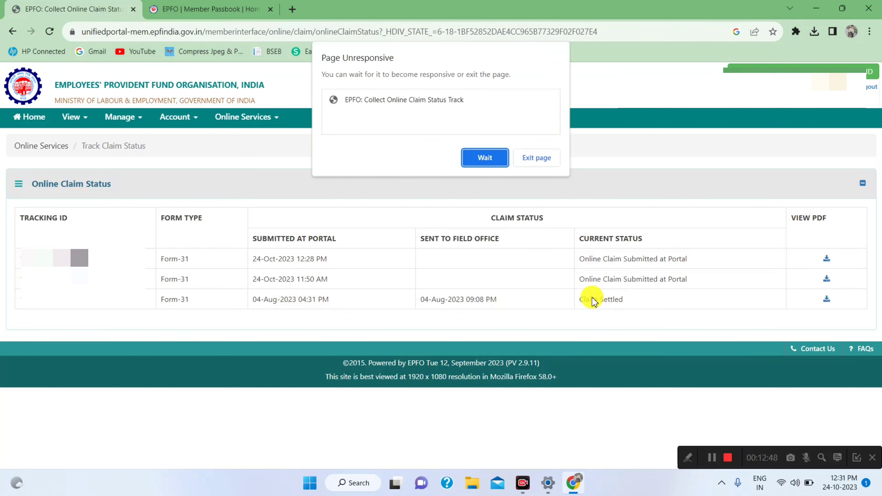
Step: Exit the unresponsive page and reload Track Claim Status to show the 24-Oct-2023 claims
click(535, 158)
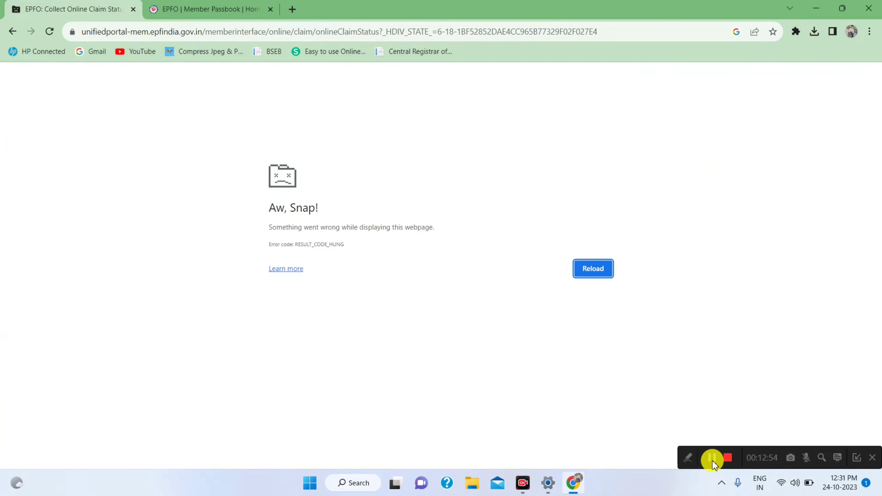
key(F5)
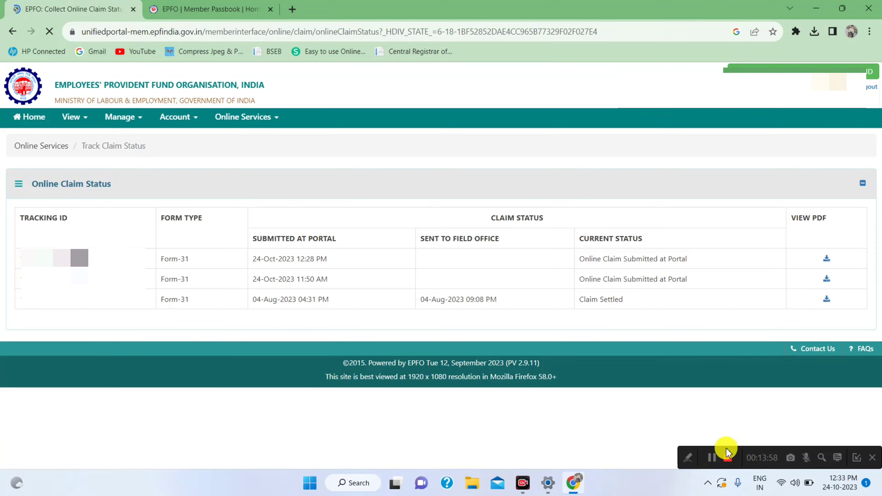
click(729, 457)
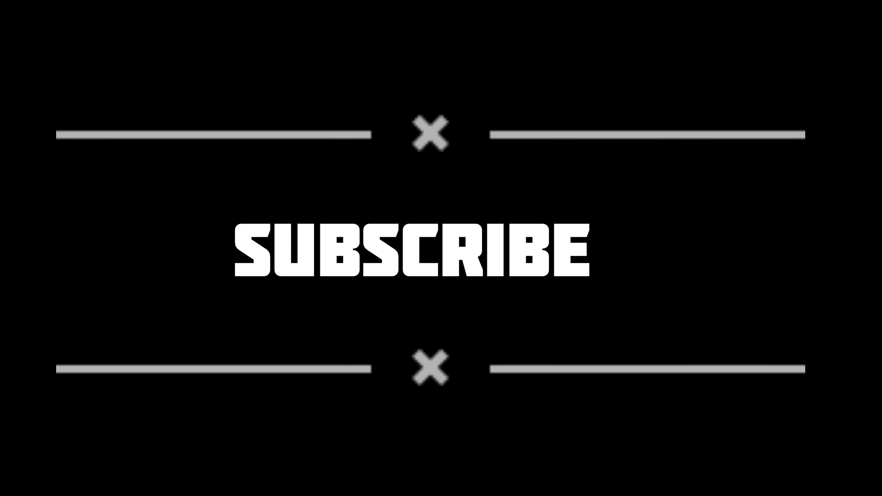